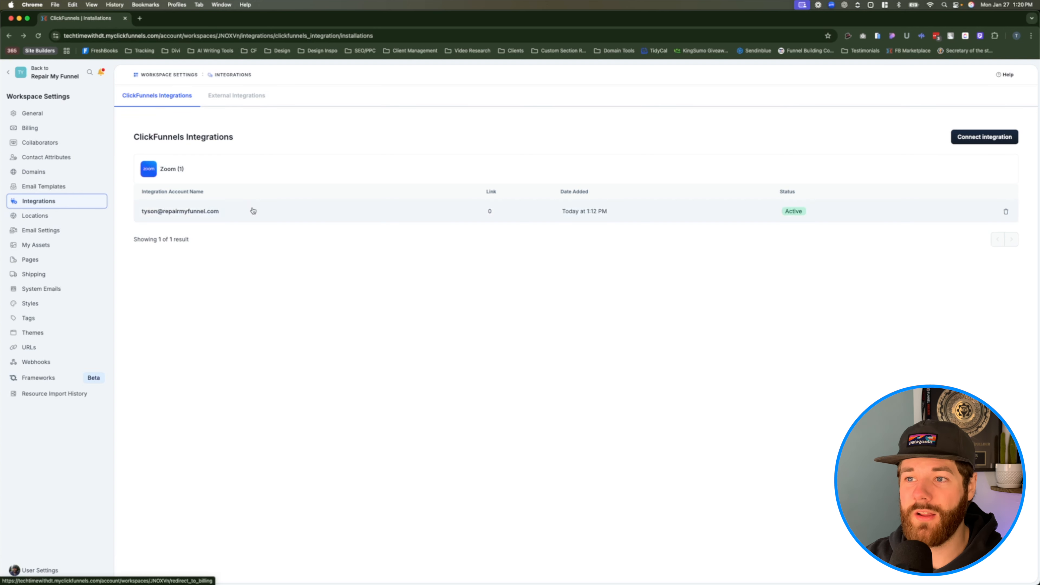
Step: Leave the workspace settings and open the list of automation workflows
click(12, 74)
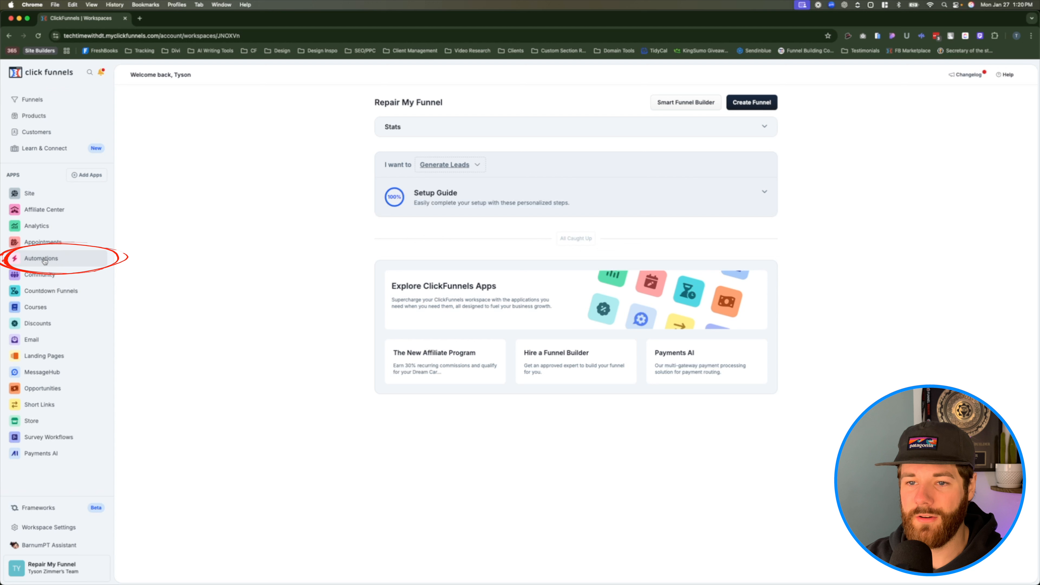
click(44, 259)
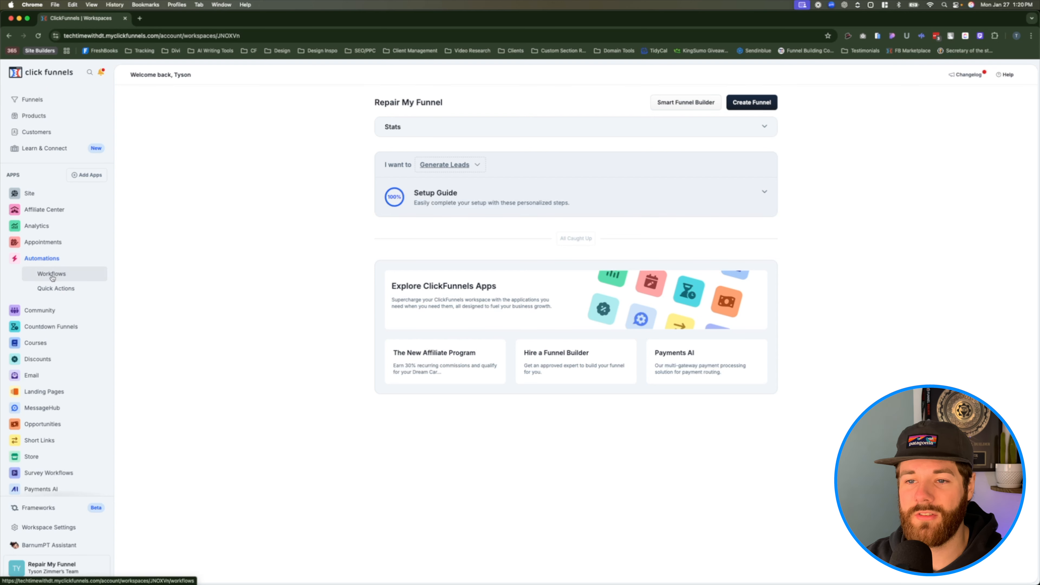
click(52, 275)
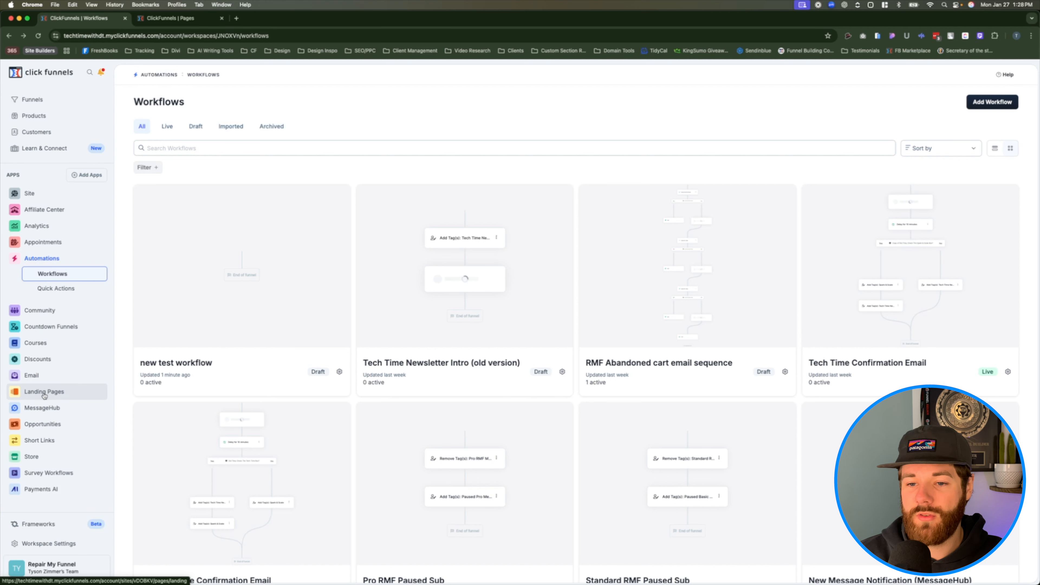
Step: Copy the landing page name "Copy of Lucas Music Academy Optin Page -- 29980" from the landing pages list and return to the workflows
super+click(44, 393)
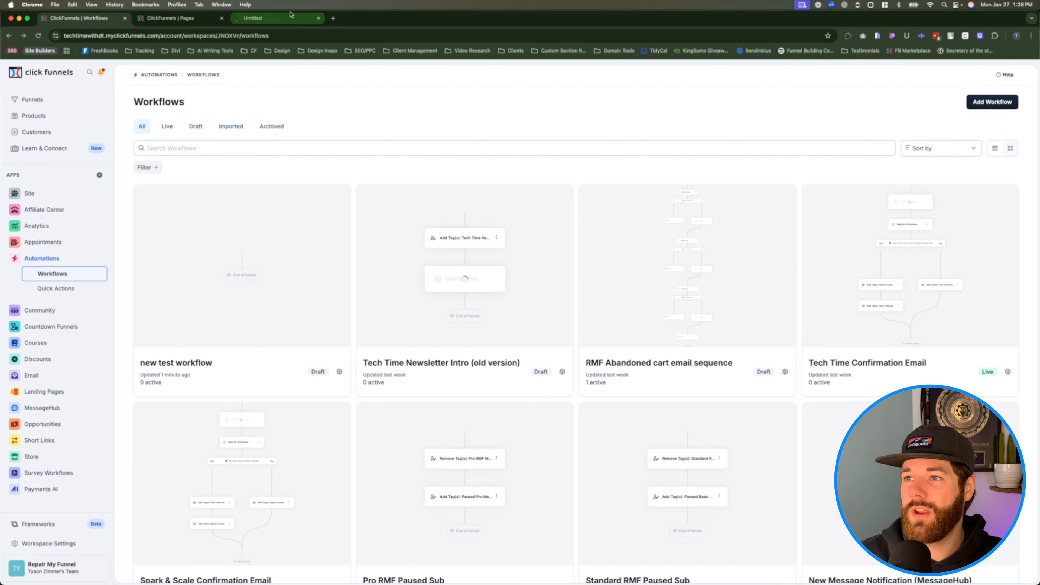
click(222, 18)
click(180, 19)
scroll(369, 287, down, 10)
drag(190, 167, 333, 167)
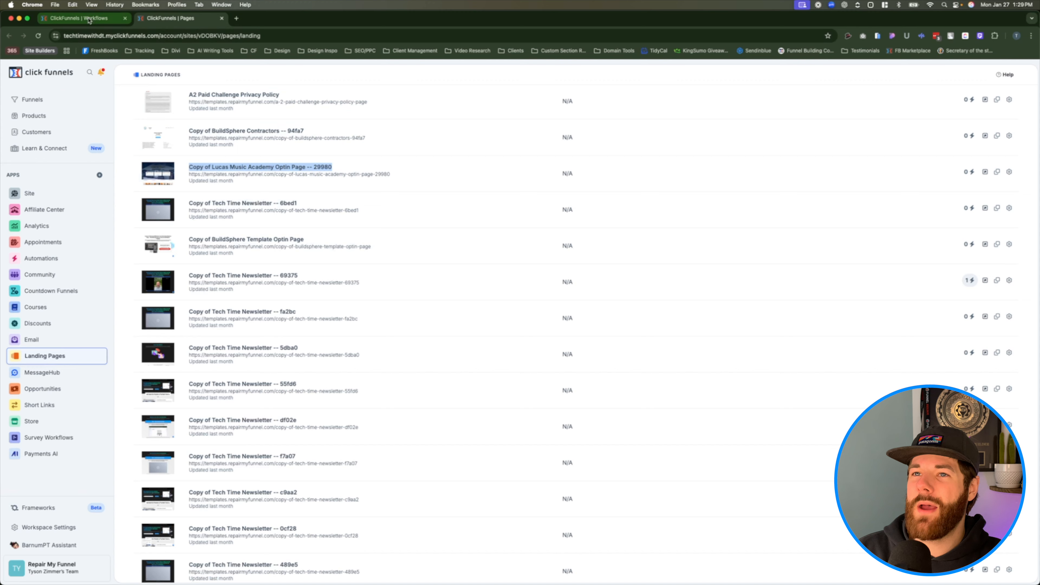
click(89, 20)
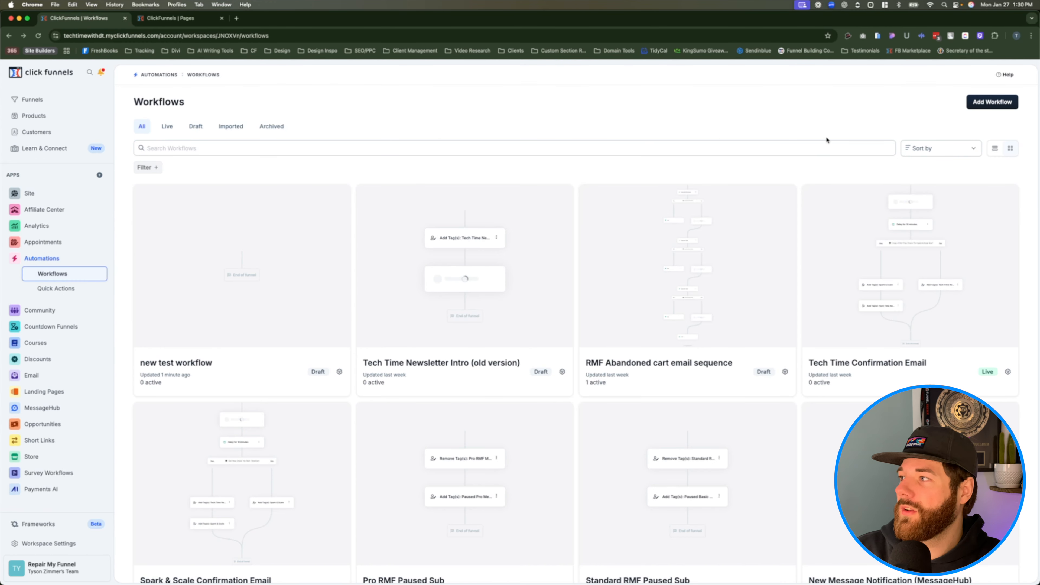
Step: Start a new workflow and name it "page example workflow"
click(991, 103)
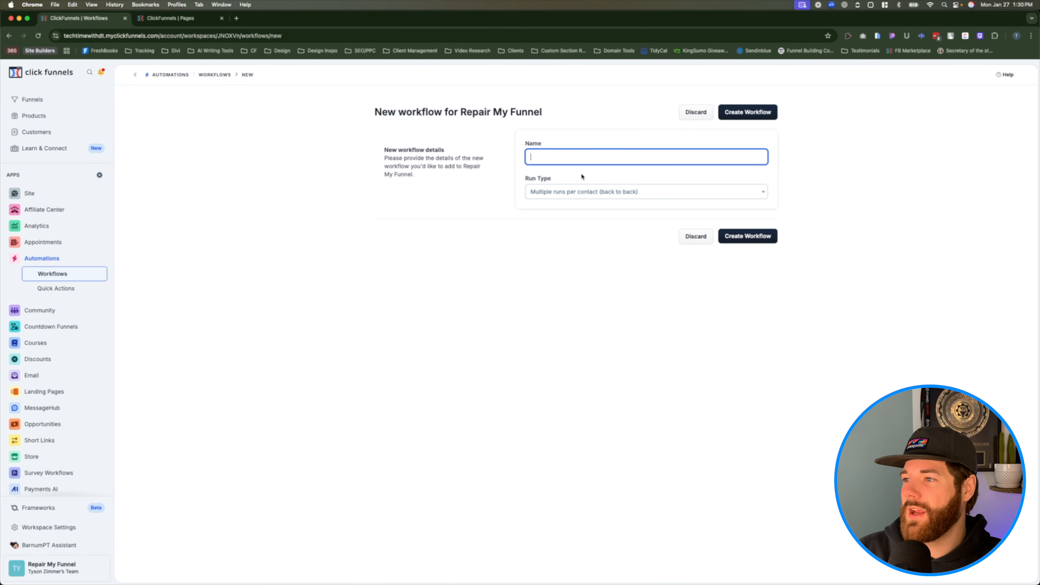
click(572, 157)
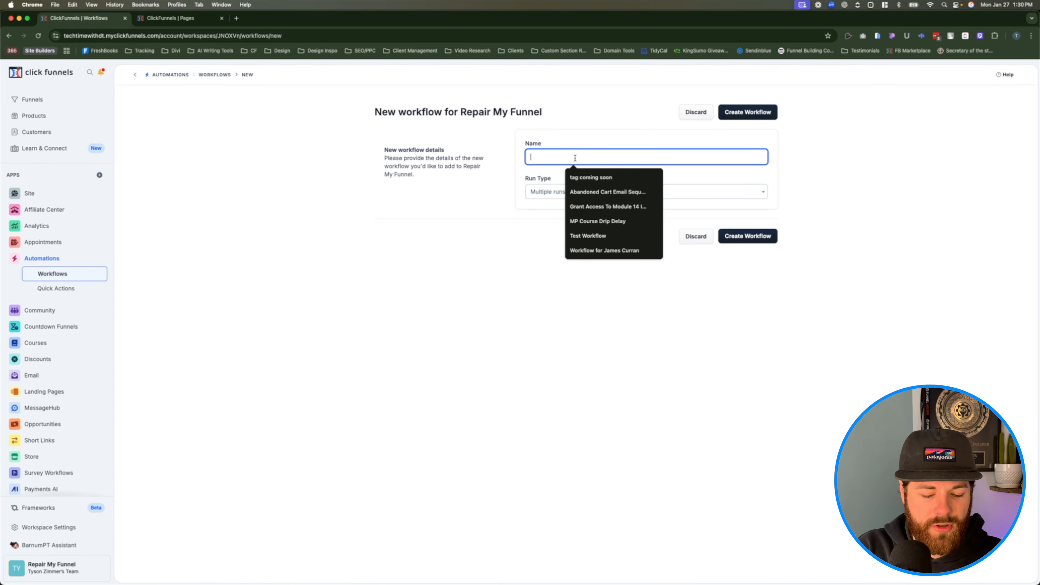
key(Escape)
text(page ex)
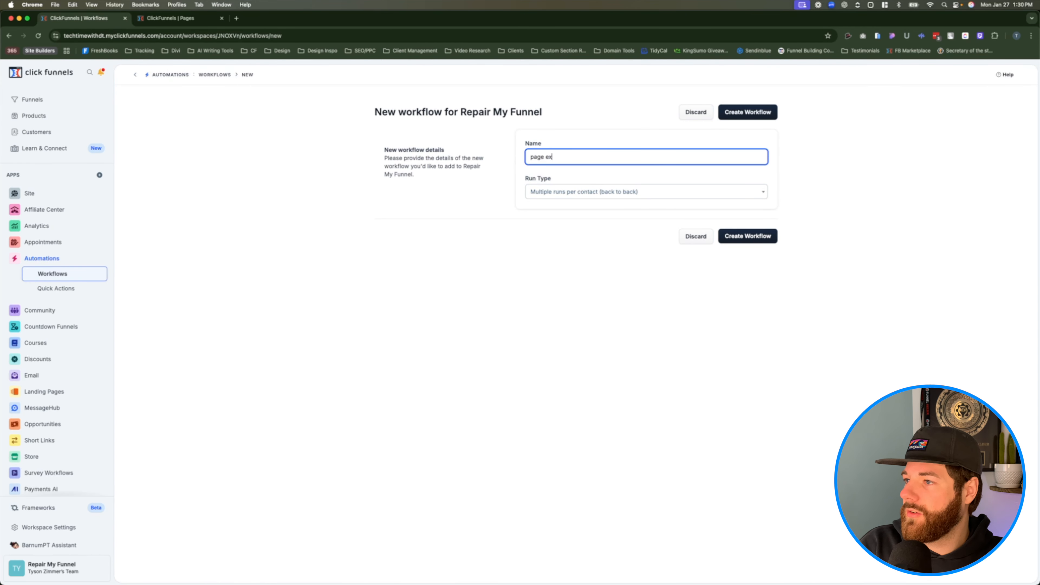
text(ample workd)
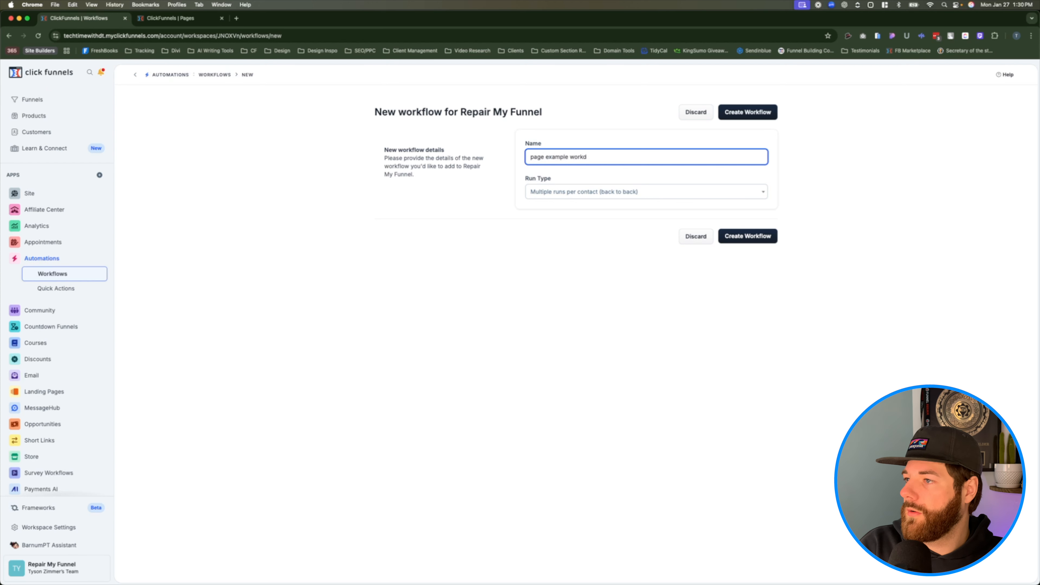
key(BackSpace)
text(flow)
key(BackSpace)
key(BackSpace)
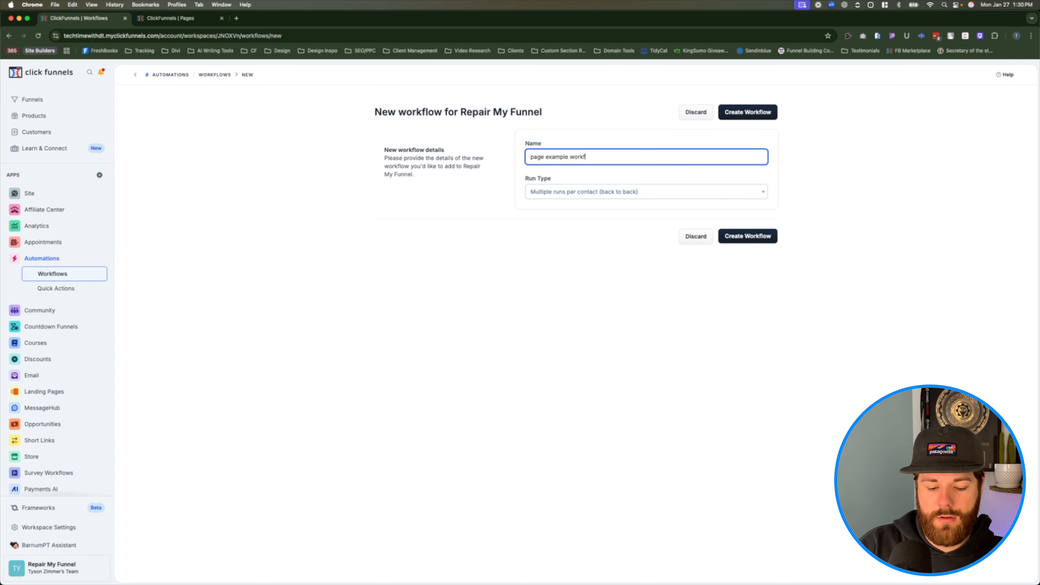
text(low)
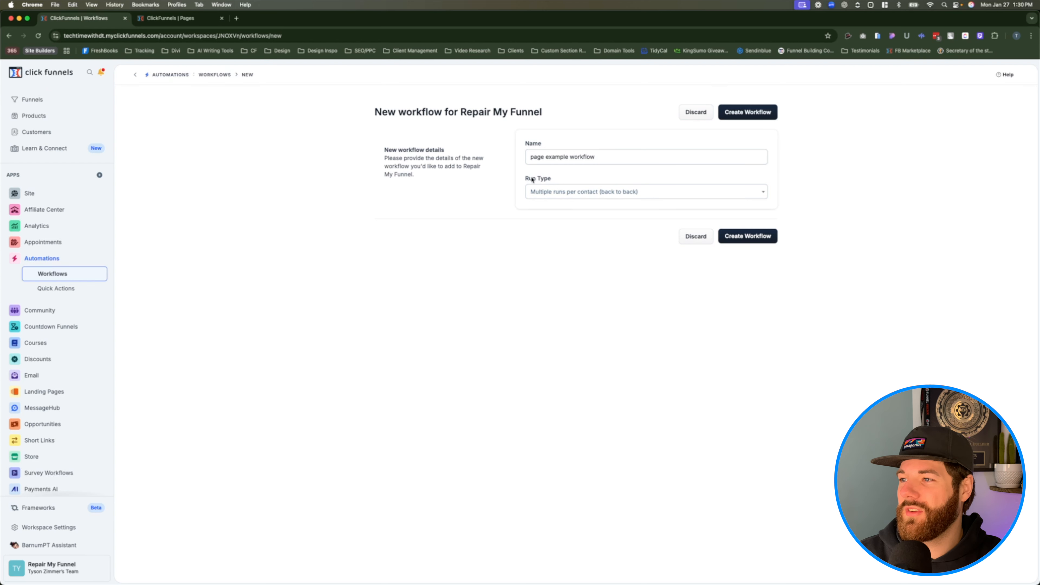
Step: Create the workflow with the run type kept at Multiple runs per contact (back to back)
drag(526, 179, 557, 180)
click(556, 180)
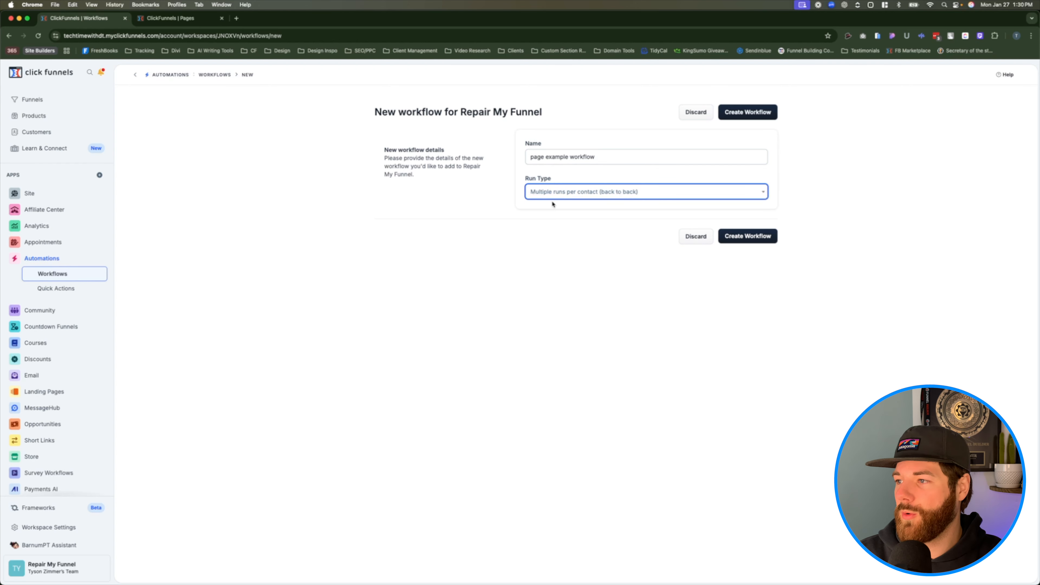
click(560, 219)
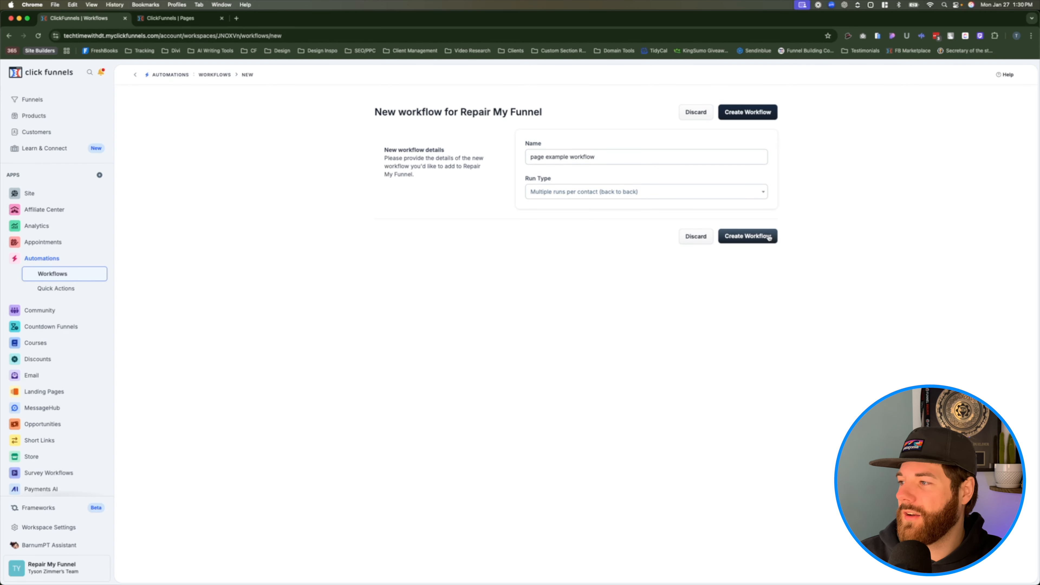
click(756, 237)
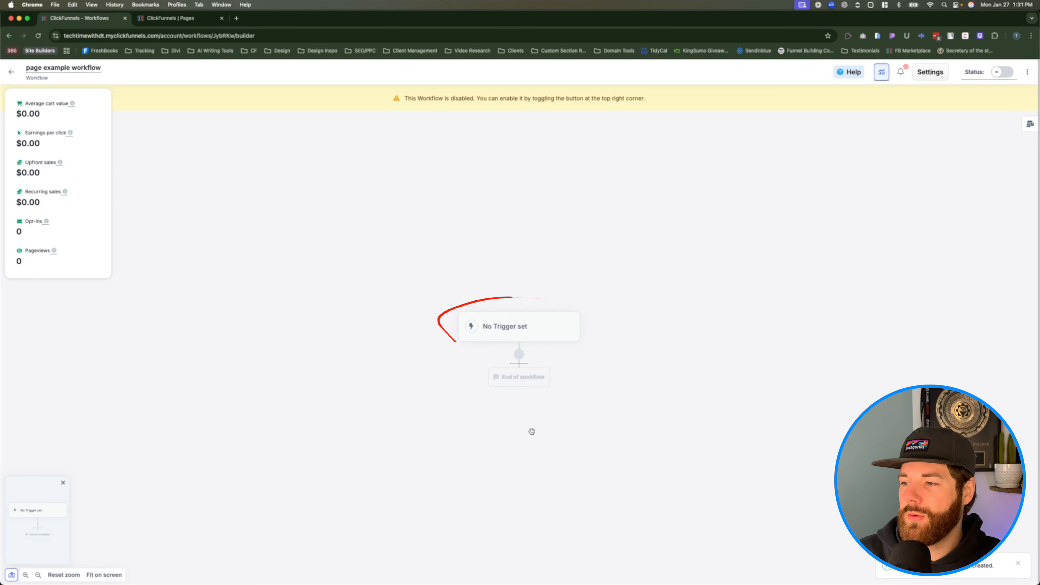
Step: Add a trigger to the workflow with the event type Opt-In
click(537, 333)
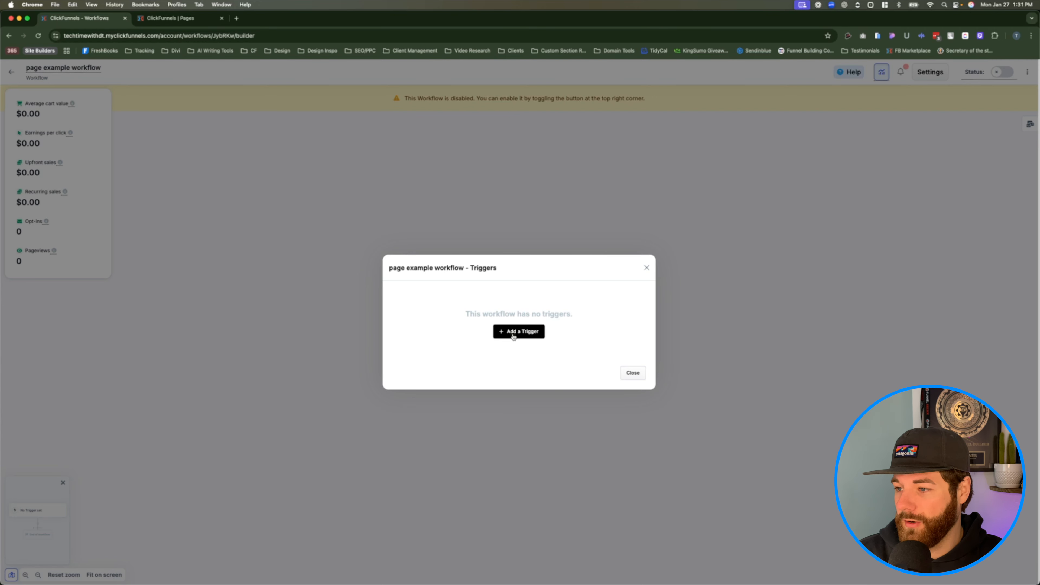
click(514, 335)
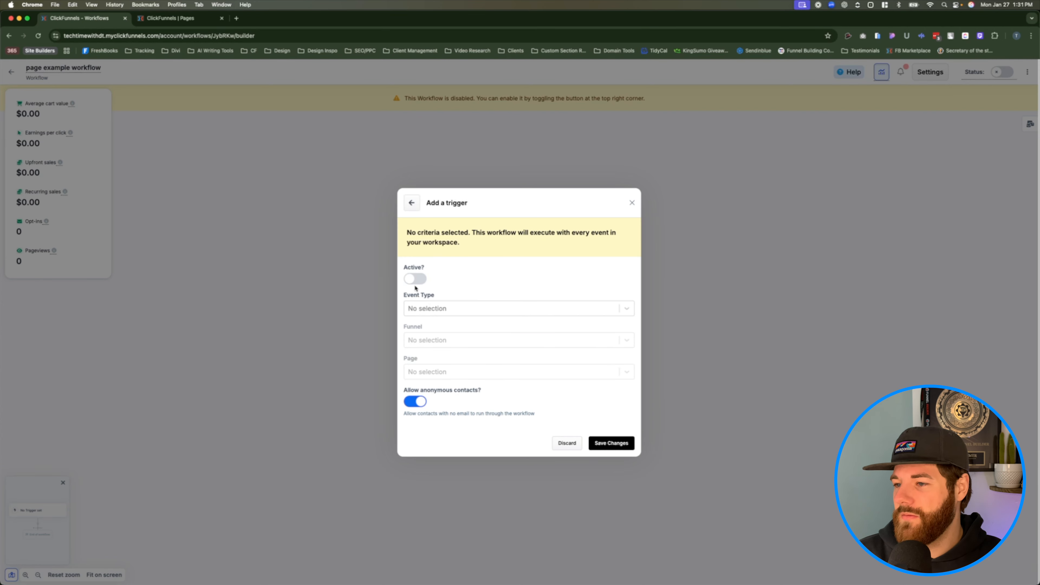
click(425, 308)
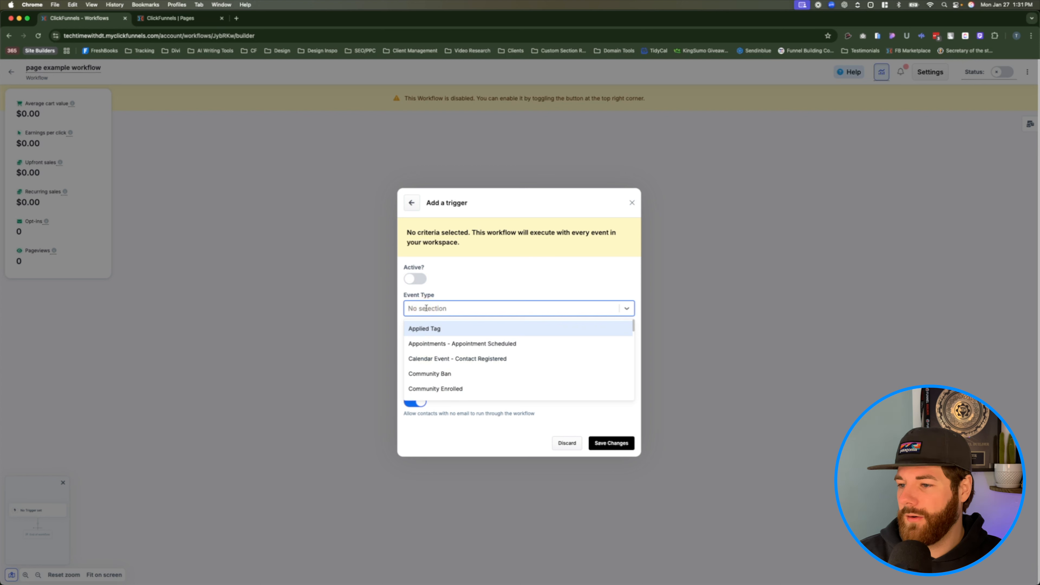
text(op)
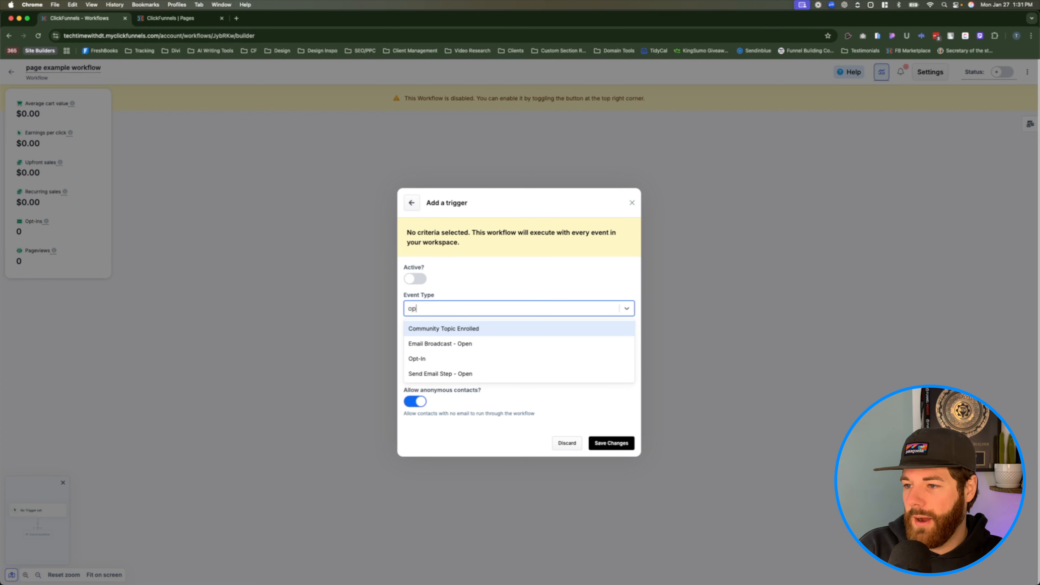
text(t)
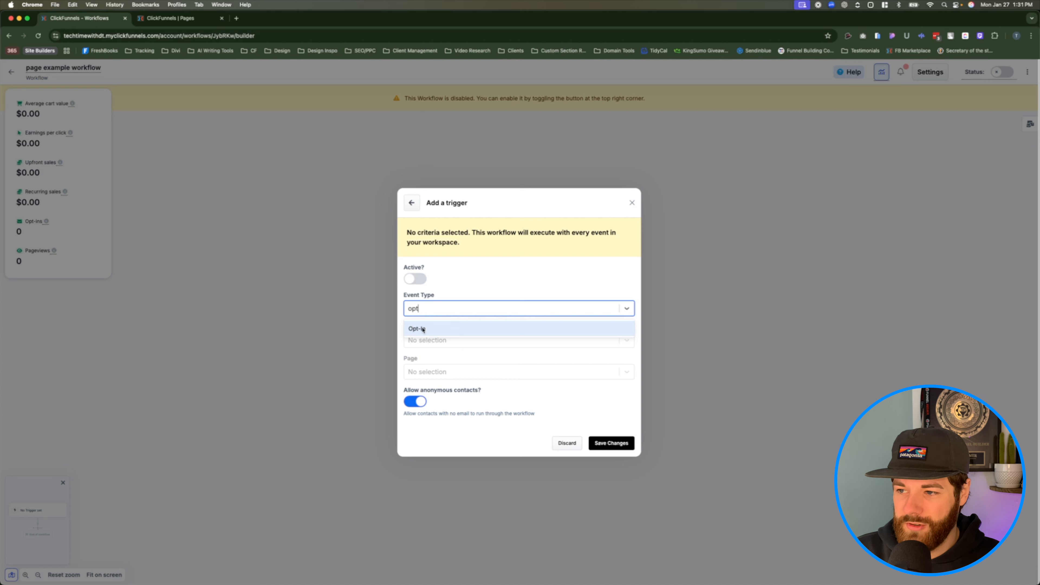
click(424, 329)
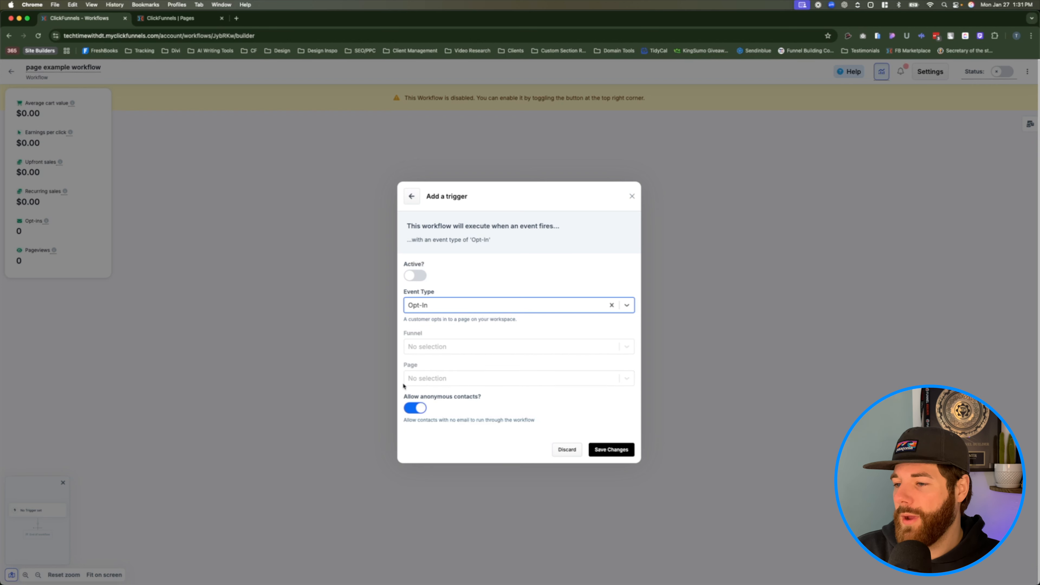
Step: Restrict the trigger to the page "Copy of Lucas Music Academy Optin Page -- 29980"
click(448, 382)
text(Copy of Lucas Music Academy Optin Page -- 29980)
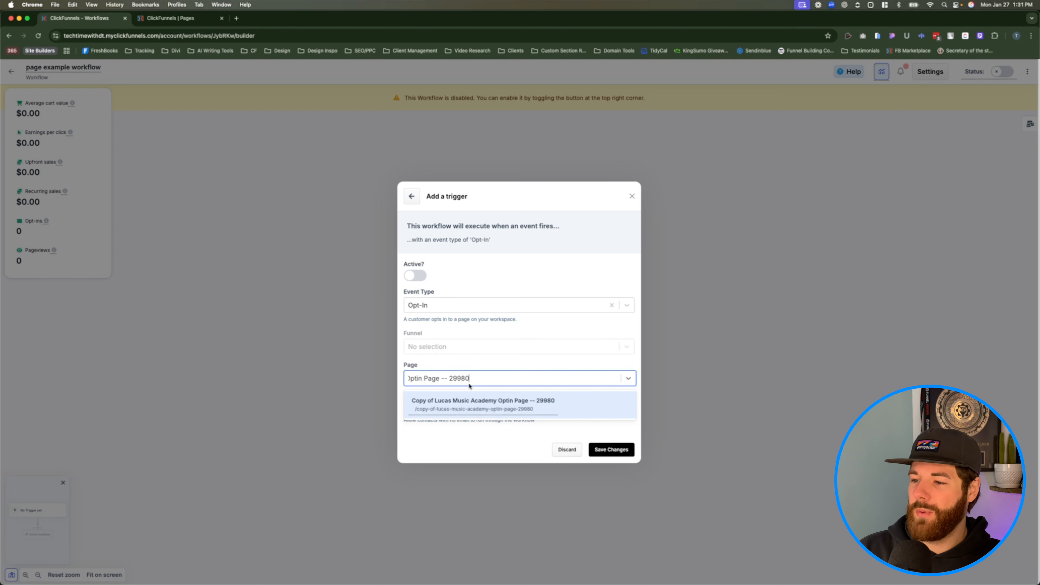
click(437, 407)
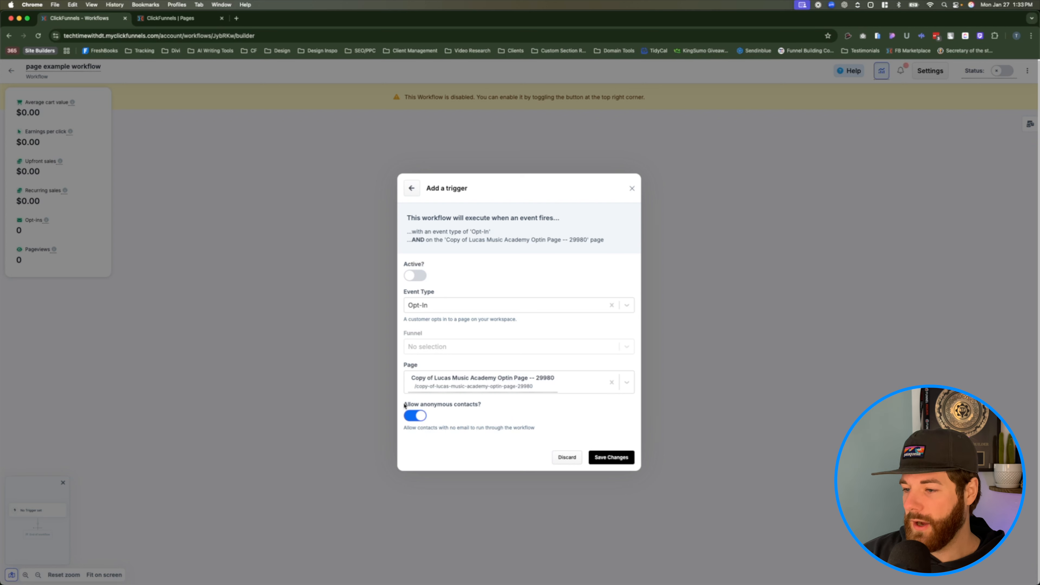
Step: Disallow anonymous contacts for the trigger and save it as active, closing the trigger list
click(482, 407)
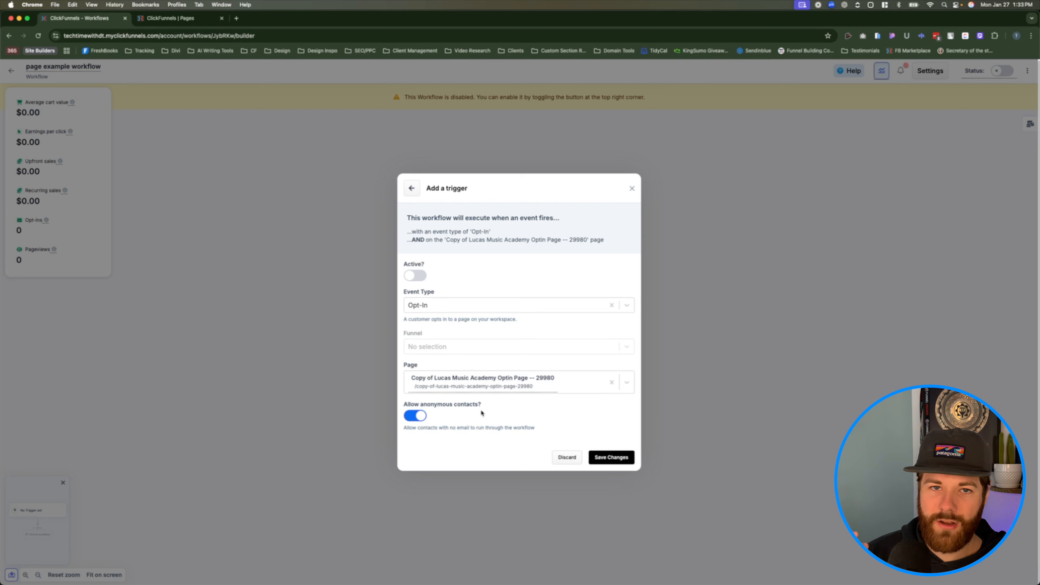
click(423, 419)
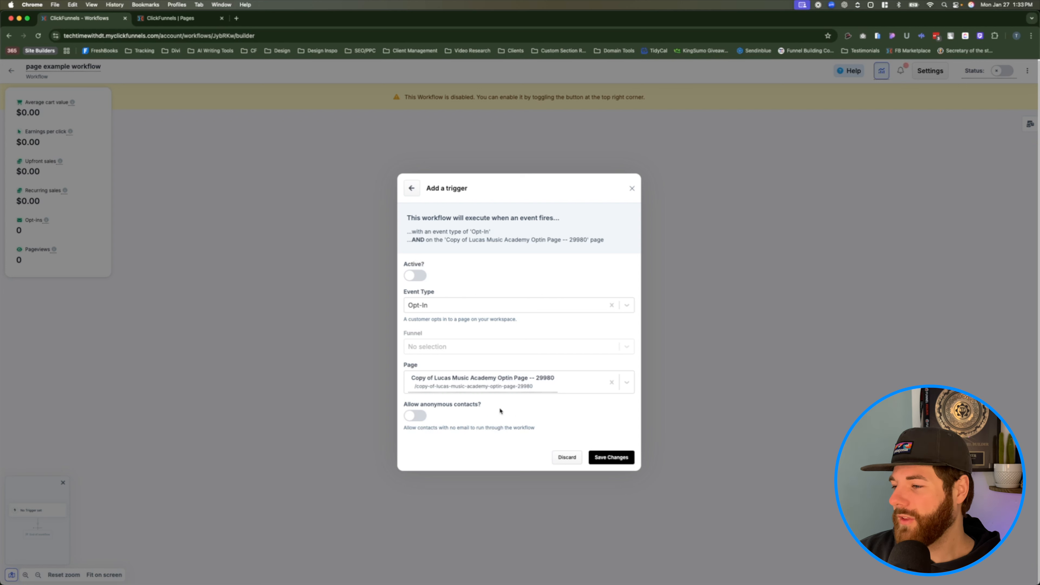
click(415, 276)
click(604, 464)
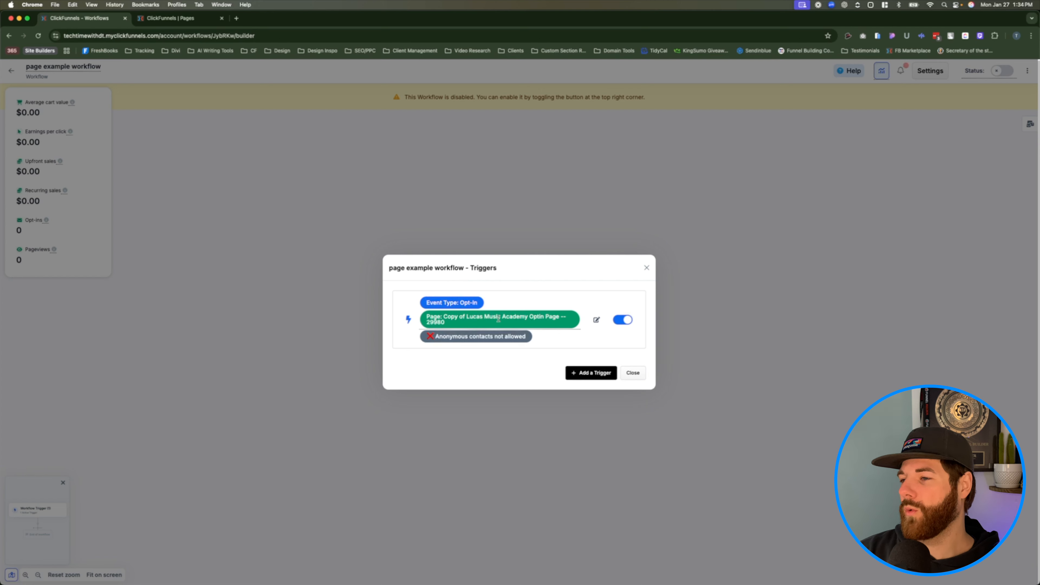
click(647, 269)
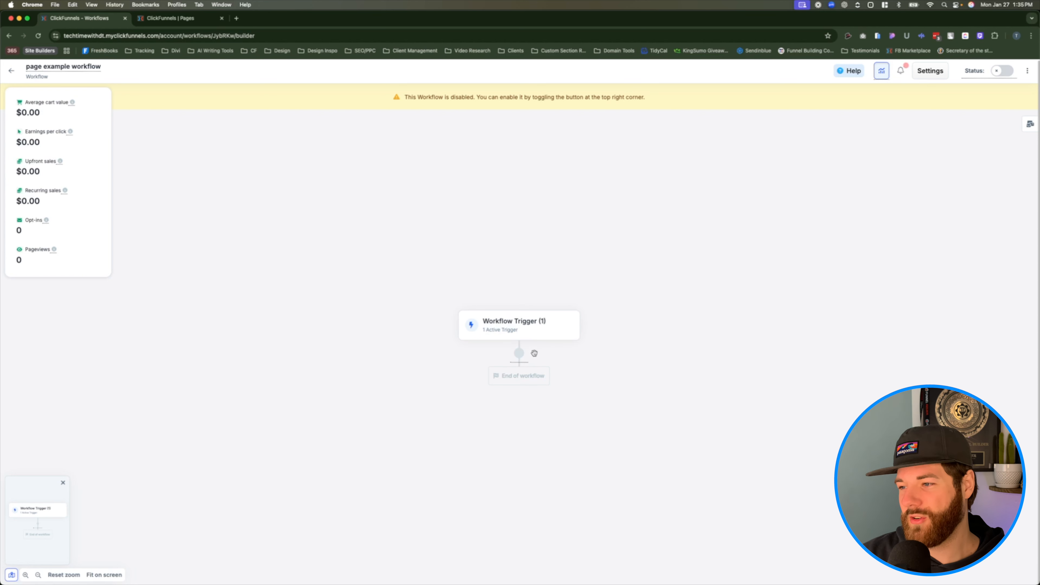
Step: Add a 3rd party integration step below the workflow trigger and choose Zoom as its app
click(520, 353)
scroll(952, 292, down, 10)
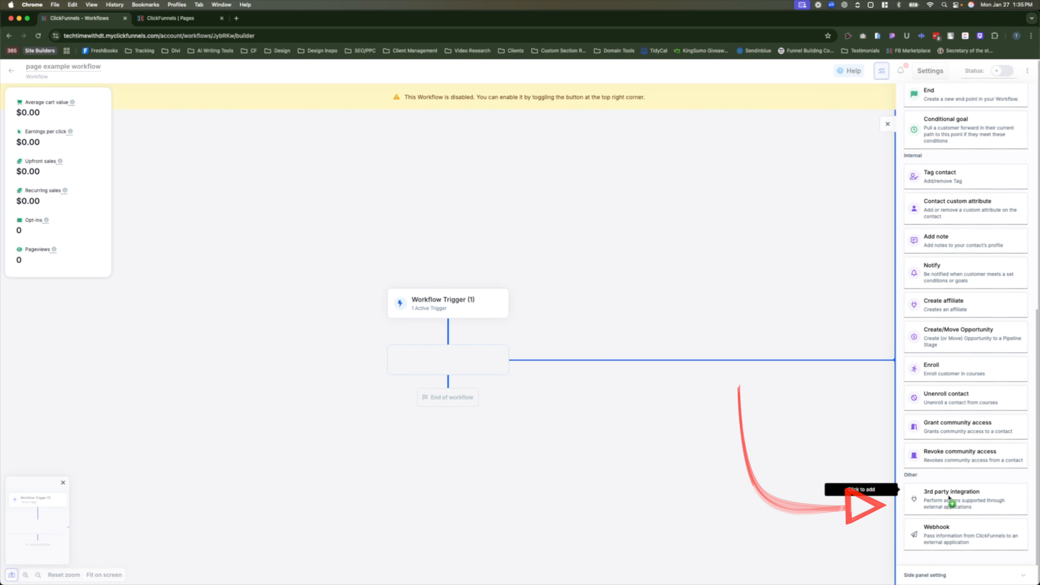
click(949, 498)
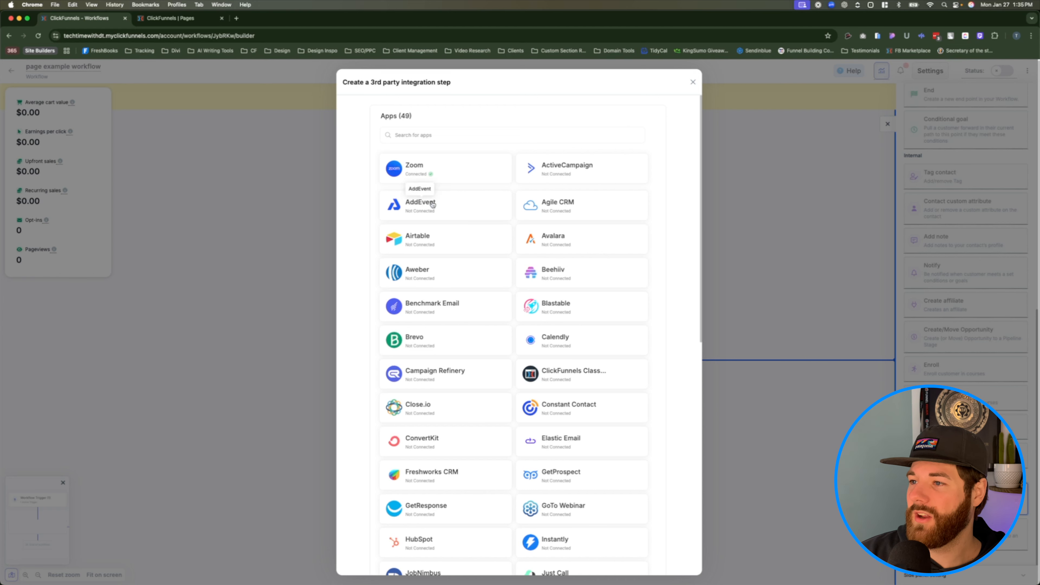
scroll(617, 313, down, 5)
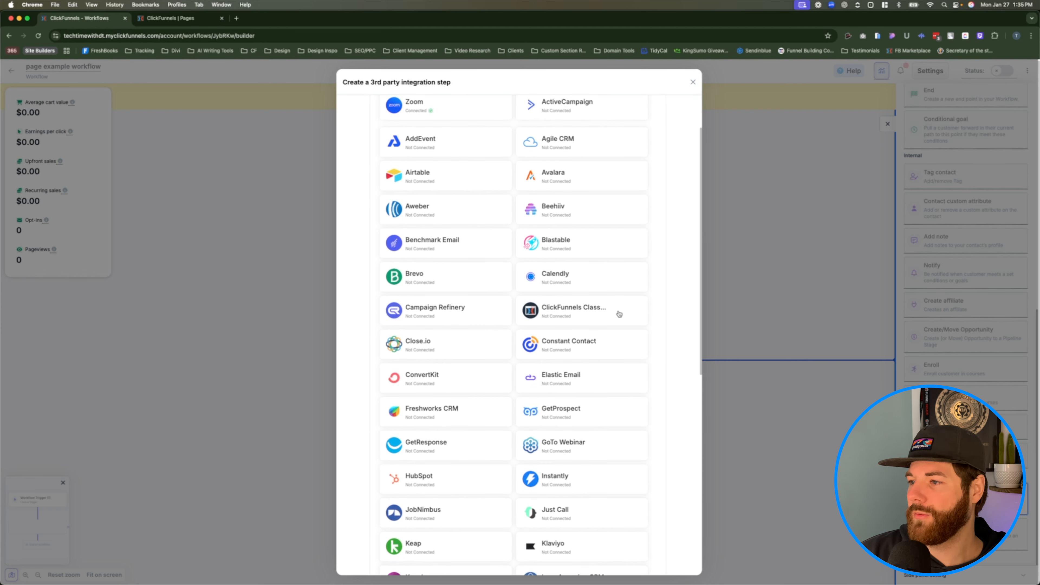
scroll(616, 314, up, 5)
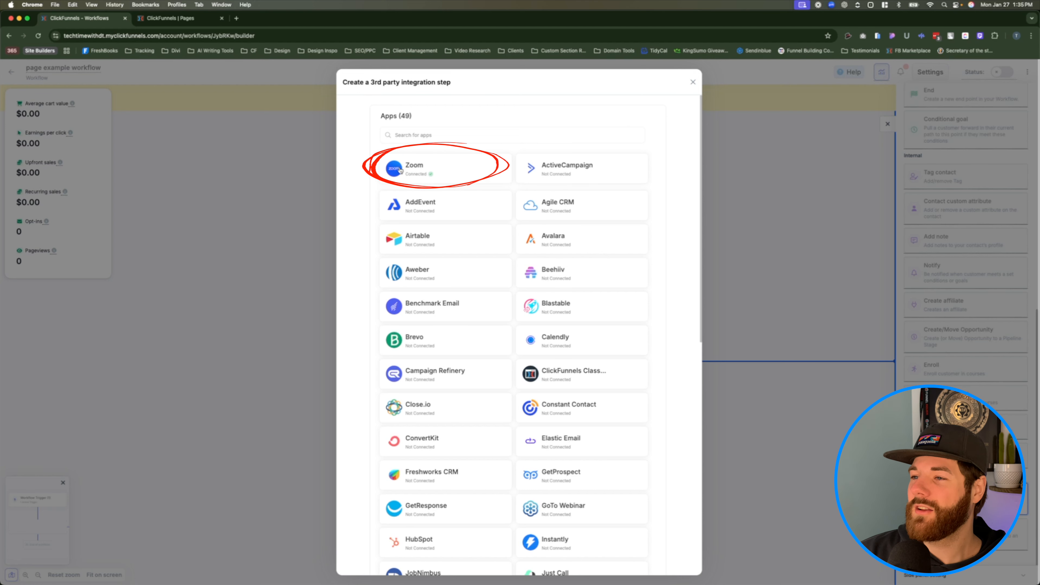
click(448, 171)
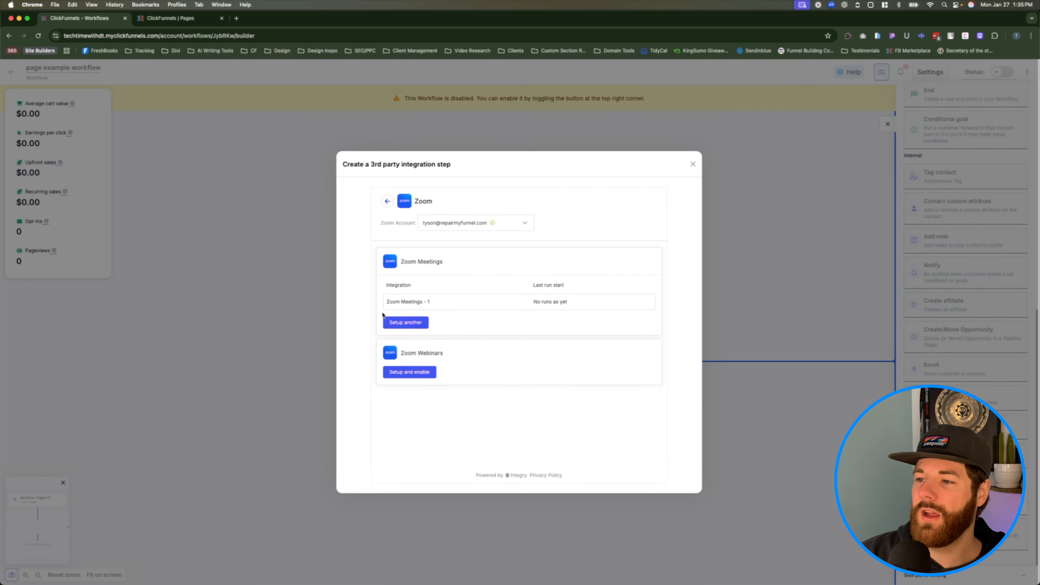
drag(401, 261, 458, 265)
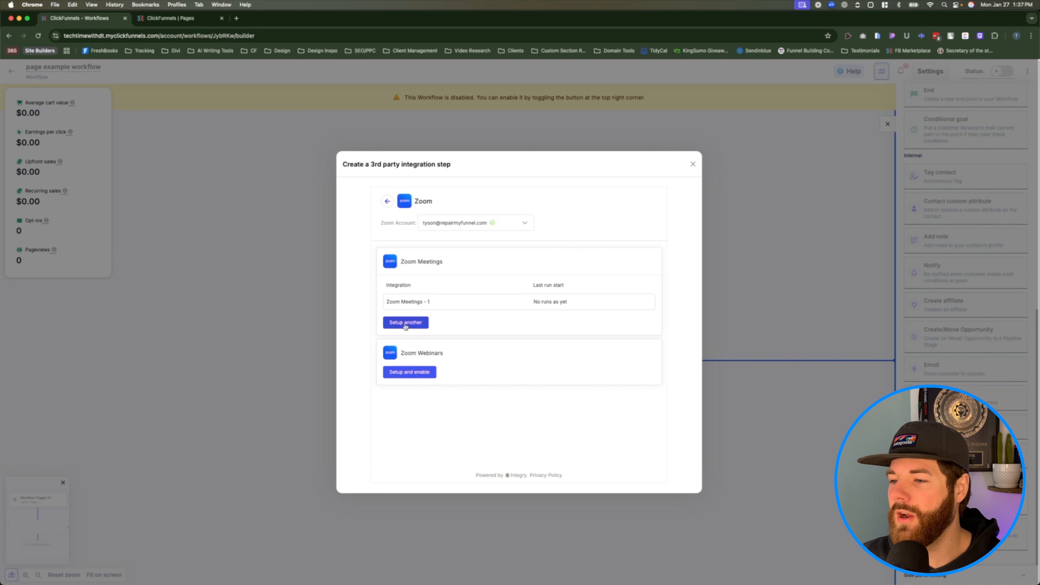
drag(402, 353, 453, 410)
click(452, 413)
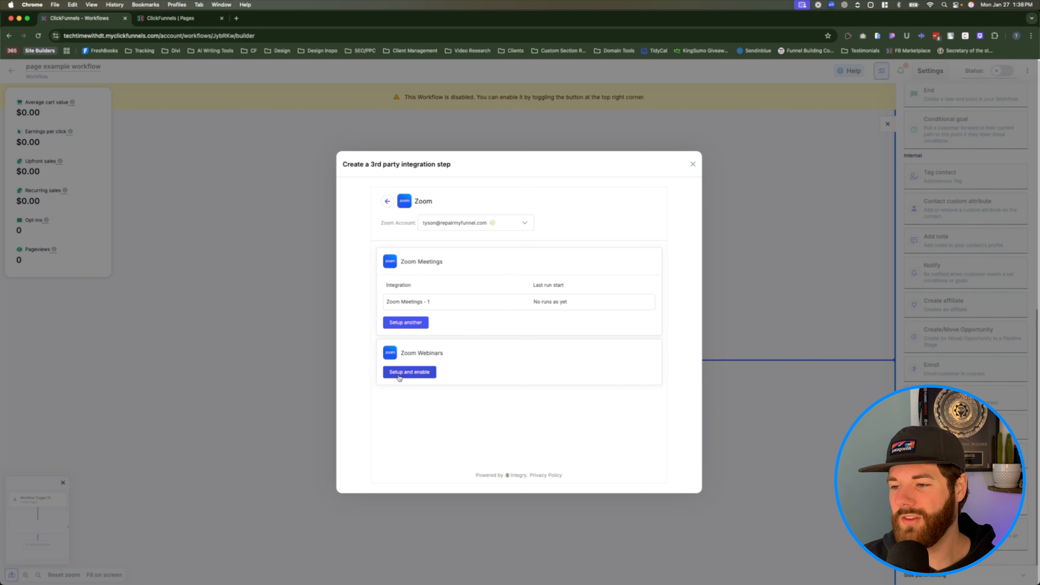
Step: Set up another Zoom Meetings integration with the meeting "Friday OOH" and the session "Session @ 20-12-24 03:00:00 America/Los_Angeles"
click(412, 325)
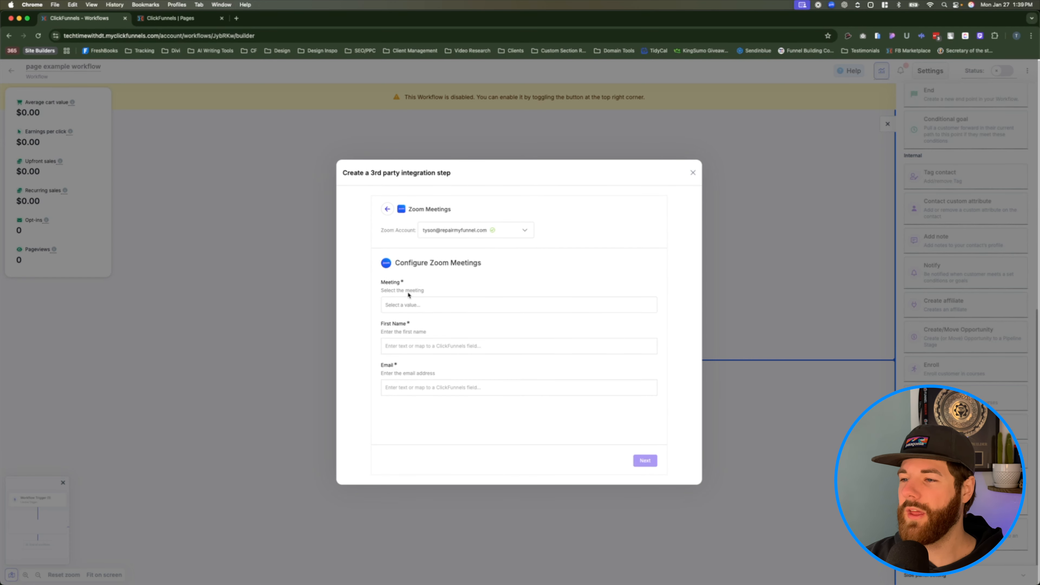
click(393, 312)
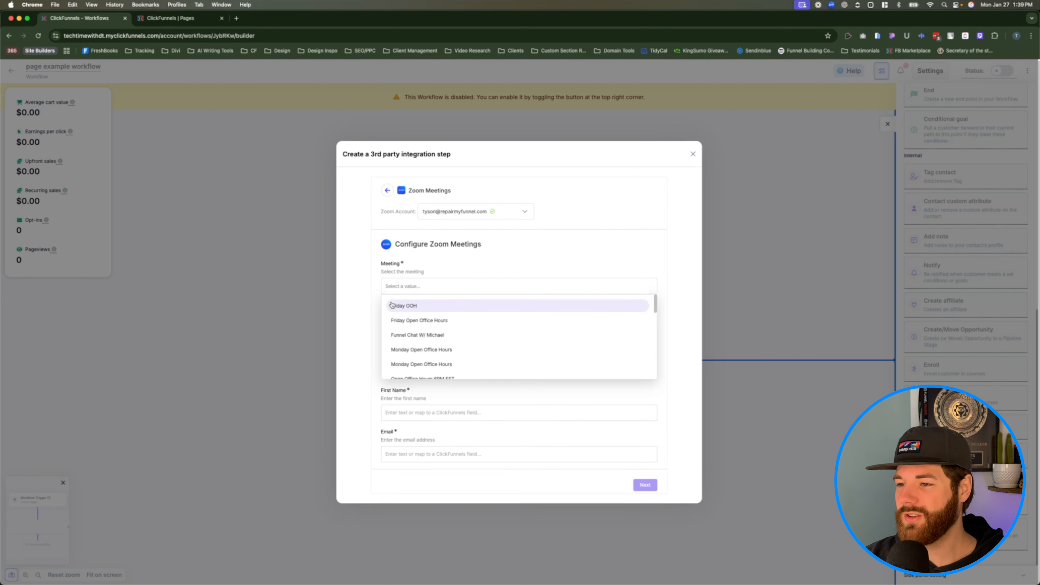
click(417, 306)
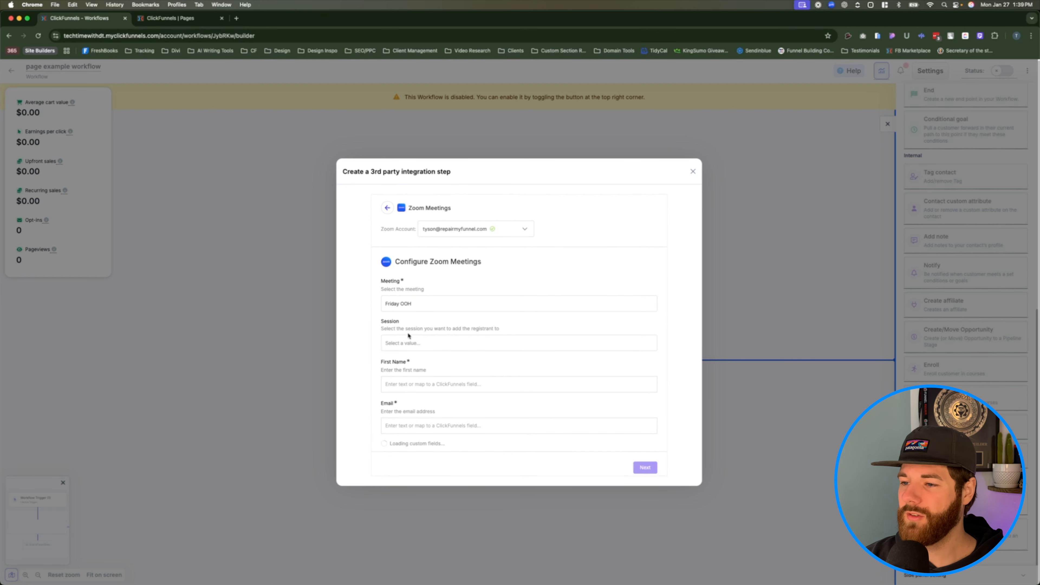
click(408, 344)
click(421, 352)
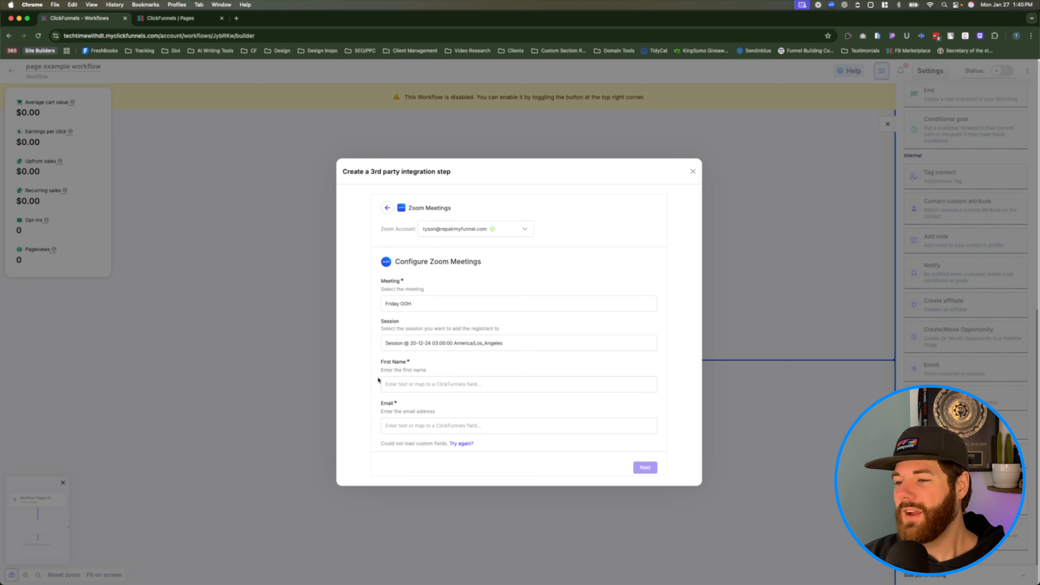
Step: Map the registrant's First Name and Email to the ClickFunnels contact fields First Name and Email
click(402, 385)
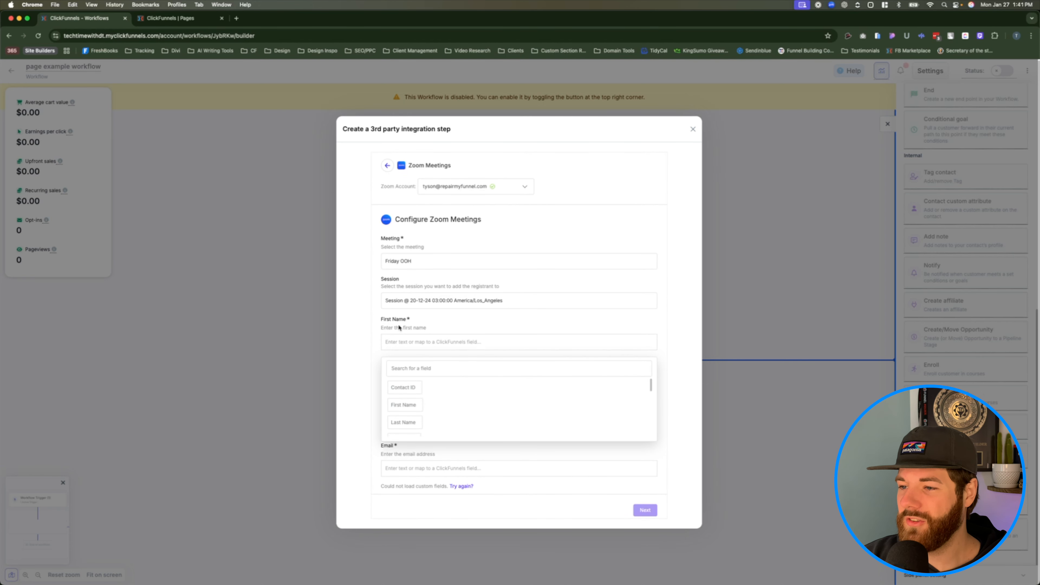
click(403, 407)
click(378, 369)
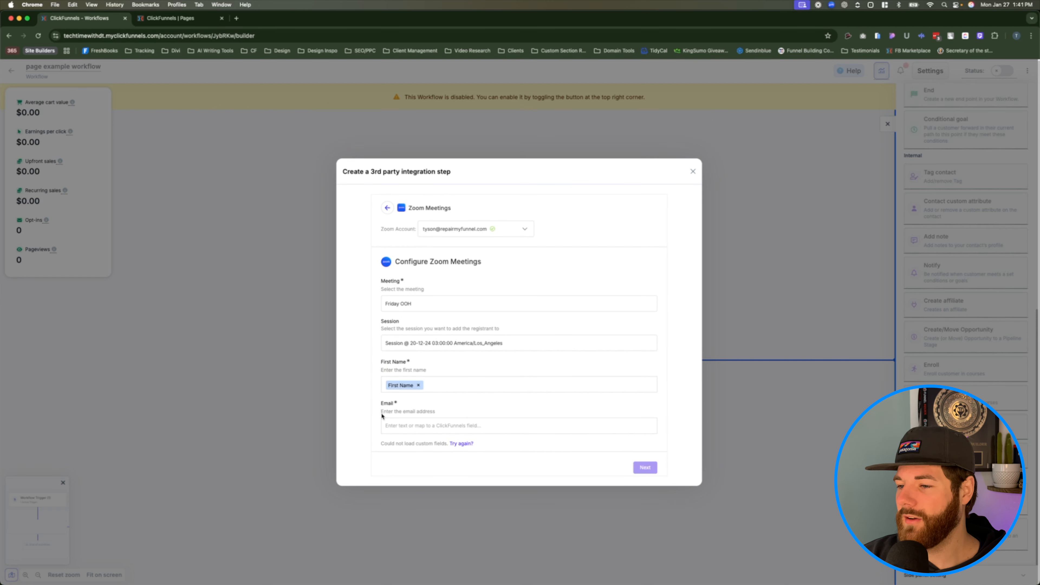
click(398, 426)
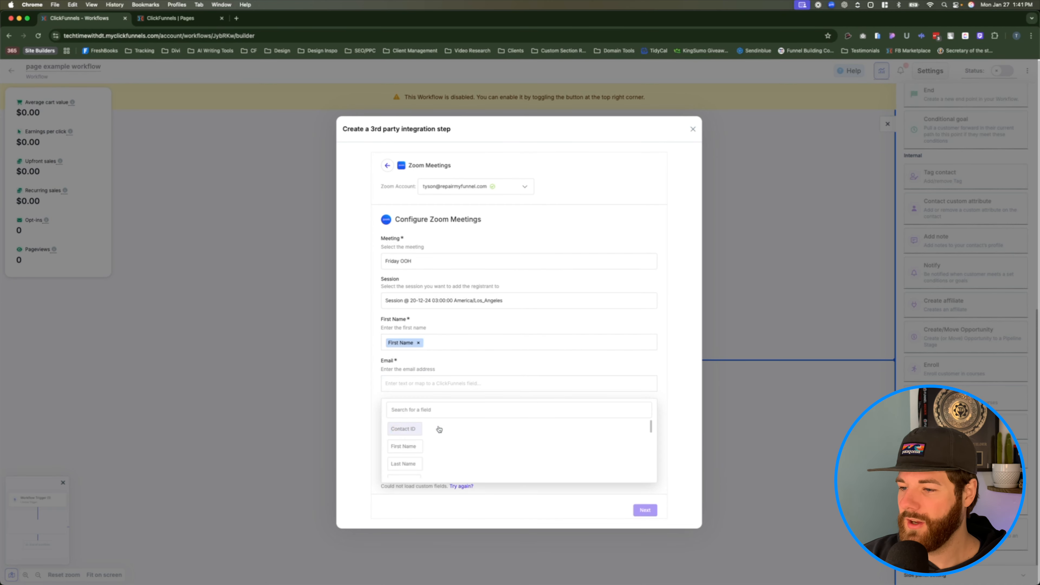
scroll(440, 430, down, 3)
click(400, 447)
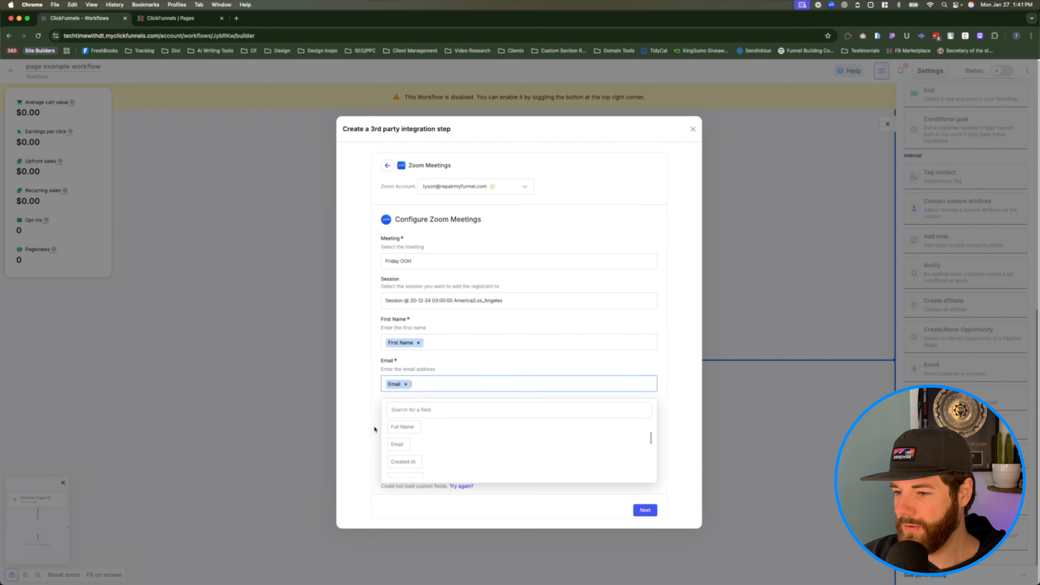
click(372, 420)
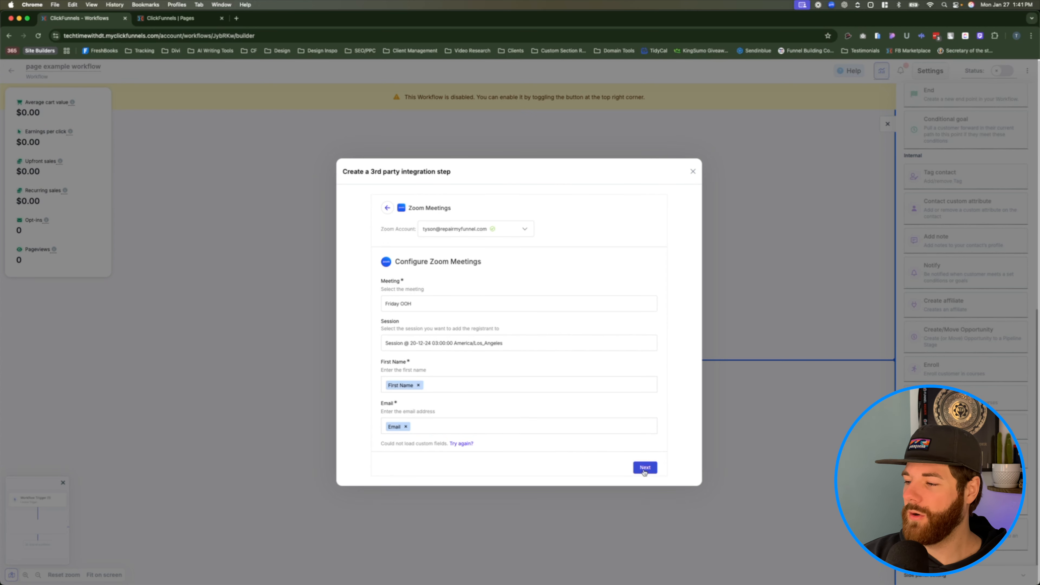
Step: Finish creating the Zoom Meetings step and enable the workflow
click(643, 467)
click(646, 447)
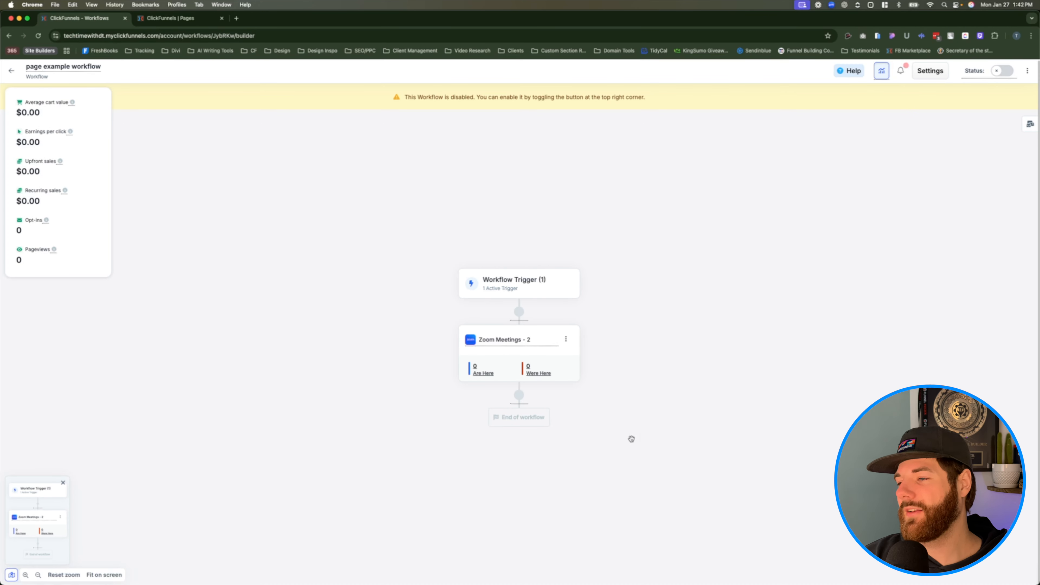
click(1002, 70)
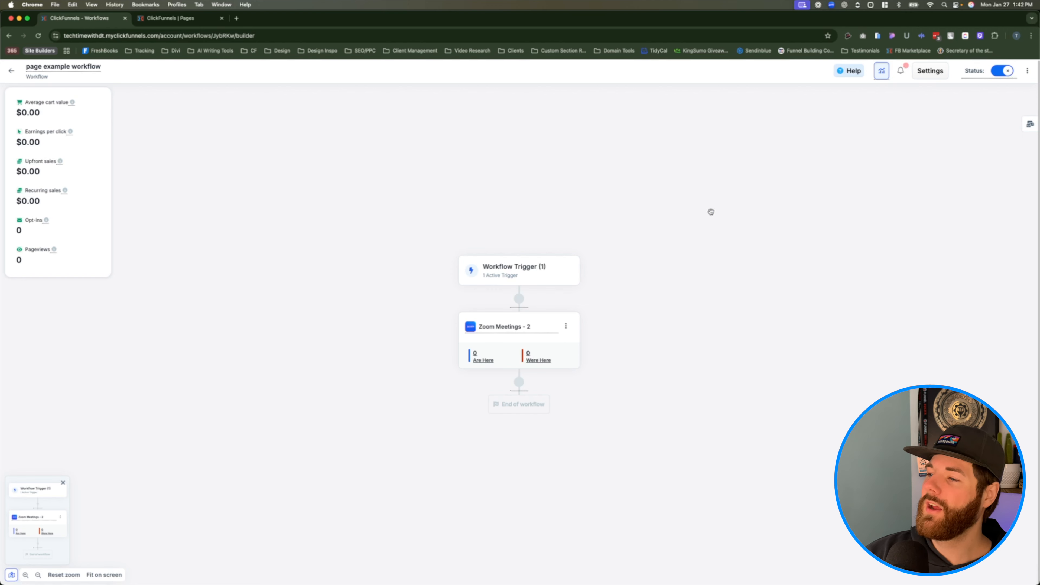